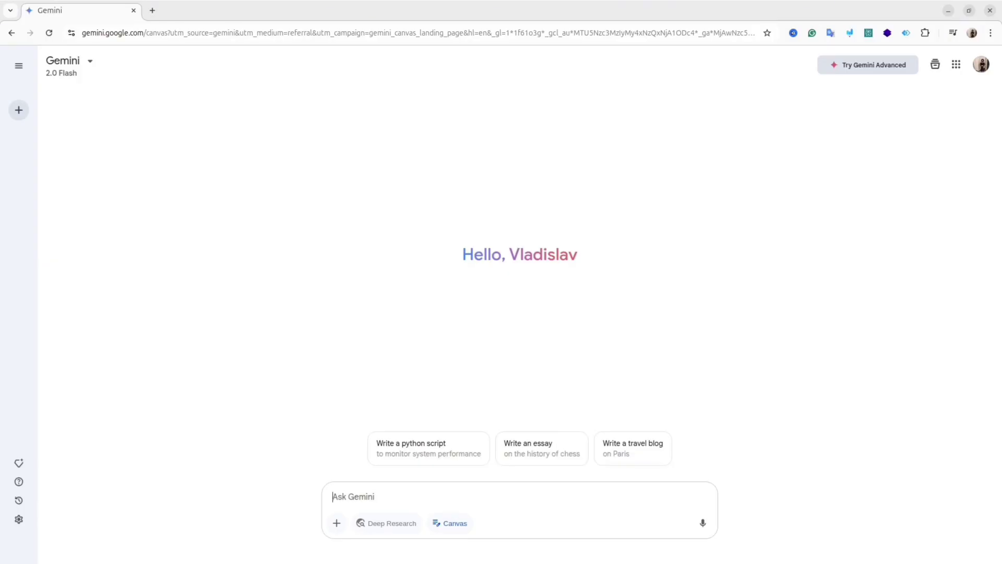
Ask Gemini for 'give me 20 ideas what to eat in Chiang Mai'.
text(giv)
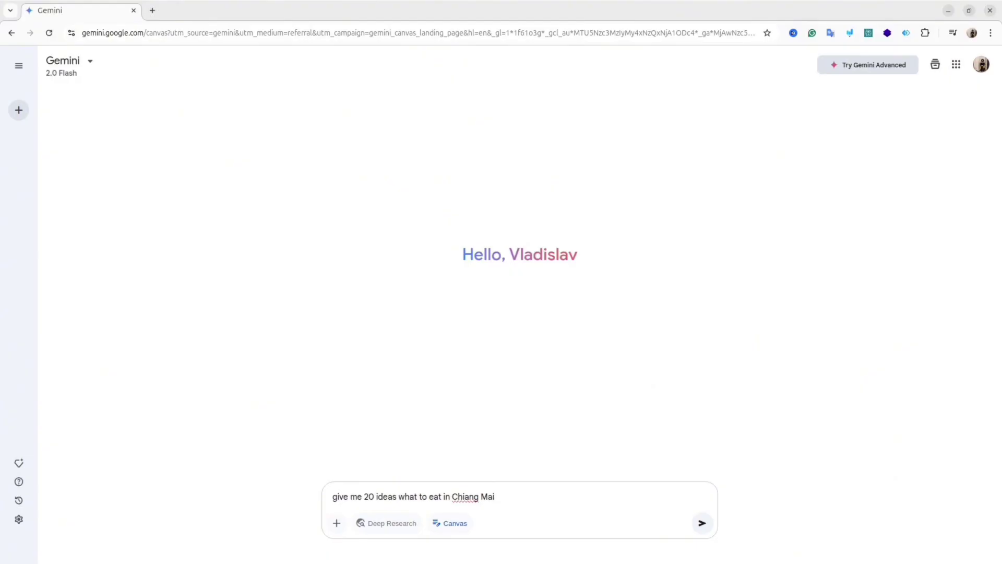
key(Return)
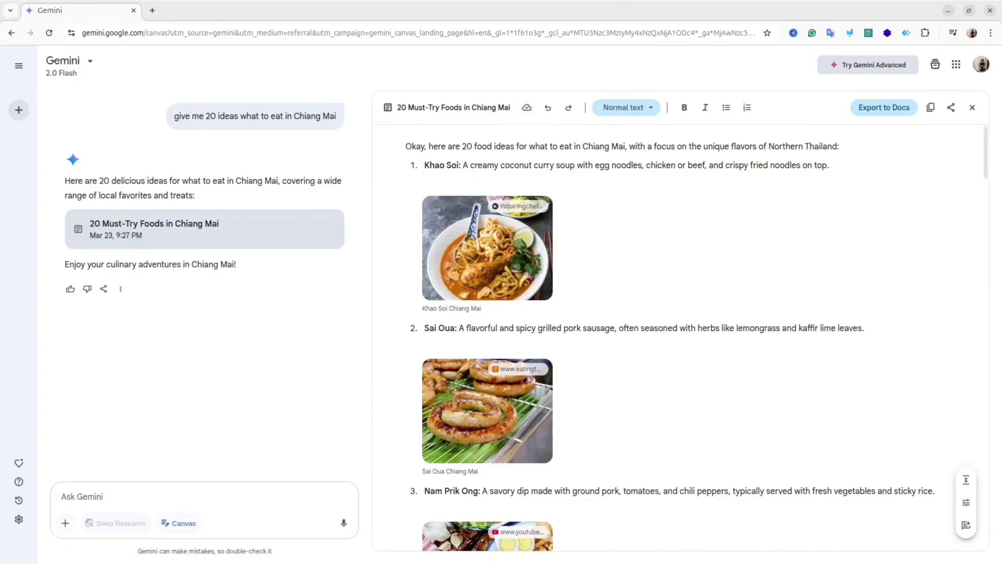
Remove the space so the intro's 'Chiang Mai' reads 'ChiangMai', and make that word bold.
scroll(678, 339, down, 20)
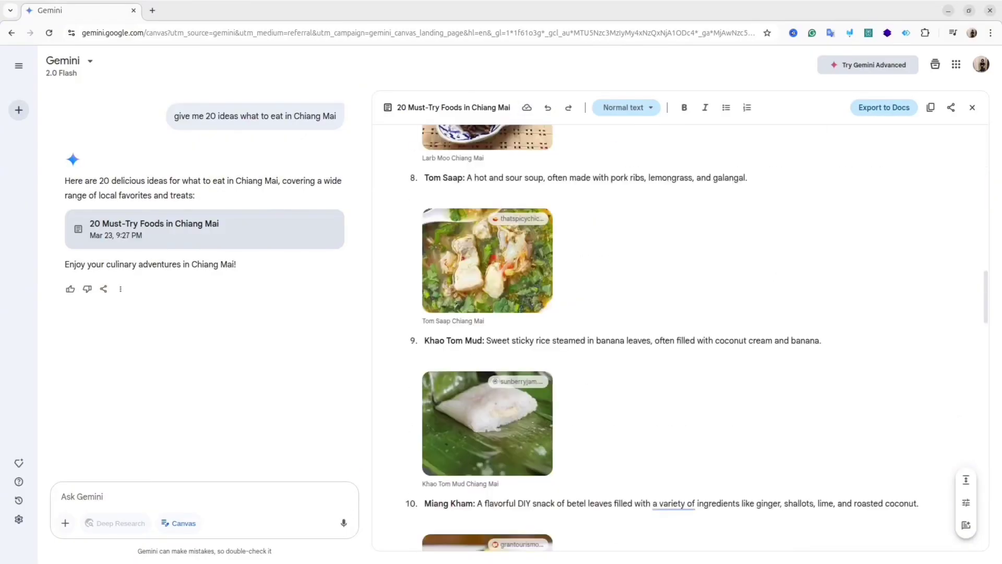
scroll(679, 339, down, 10)
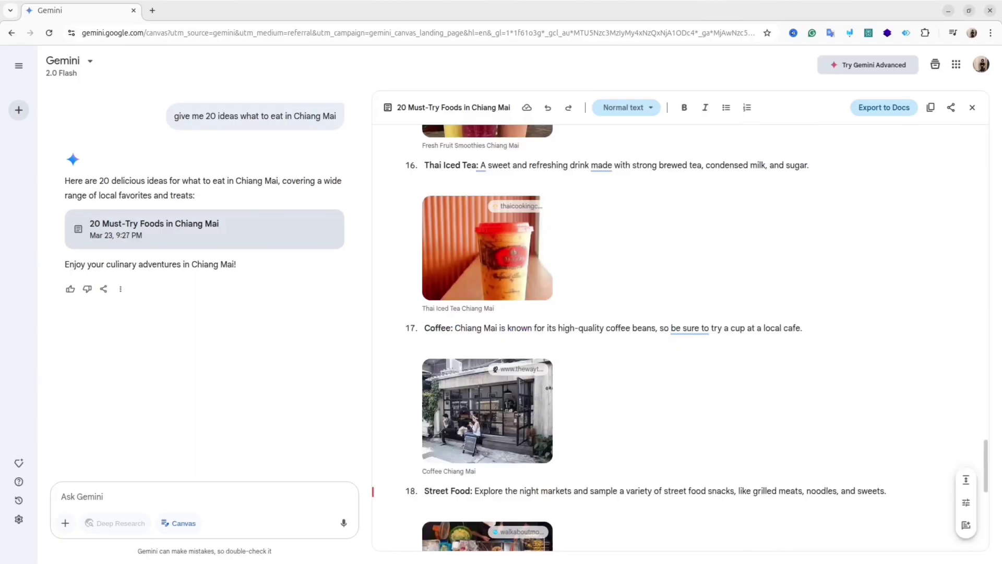
key(ctrl+Home)
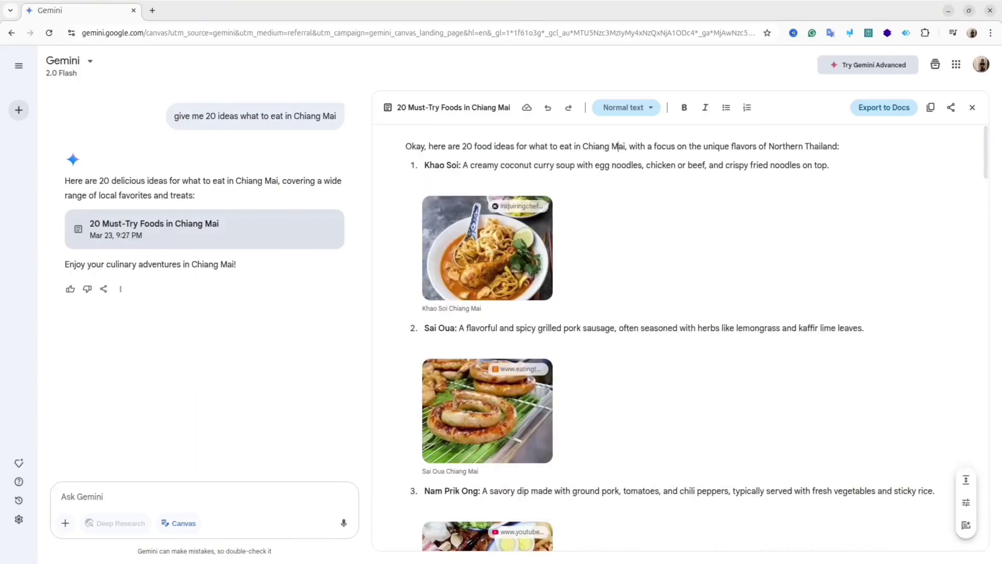
key(BackSpace)
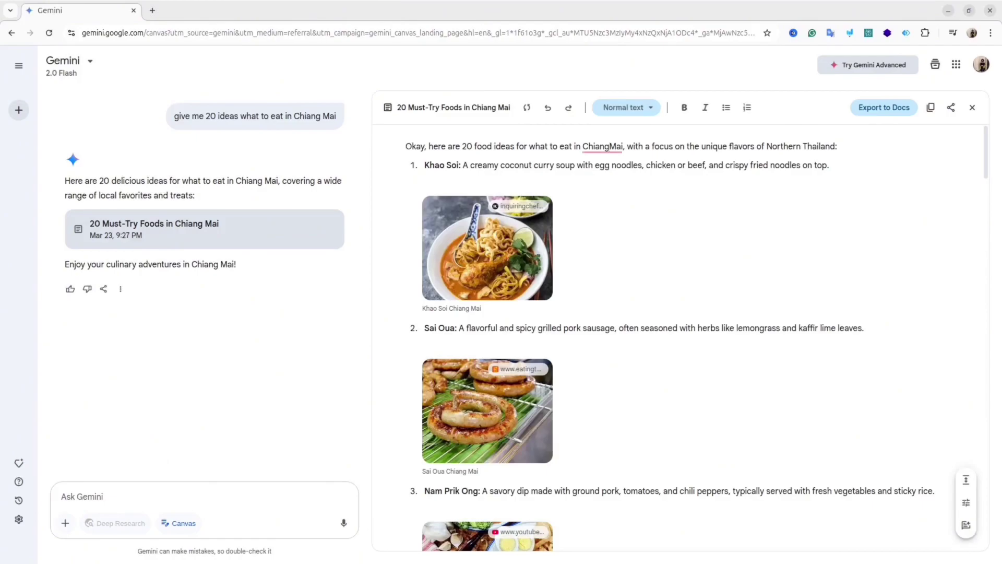
double_click(603, 146)
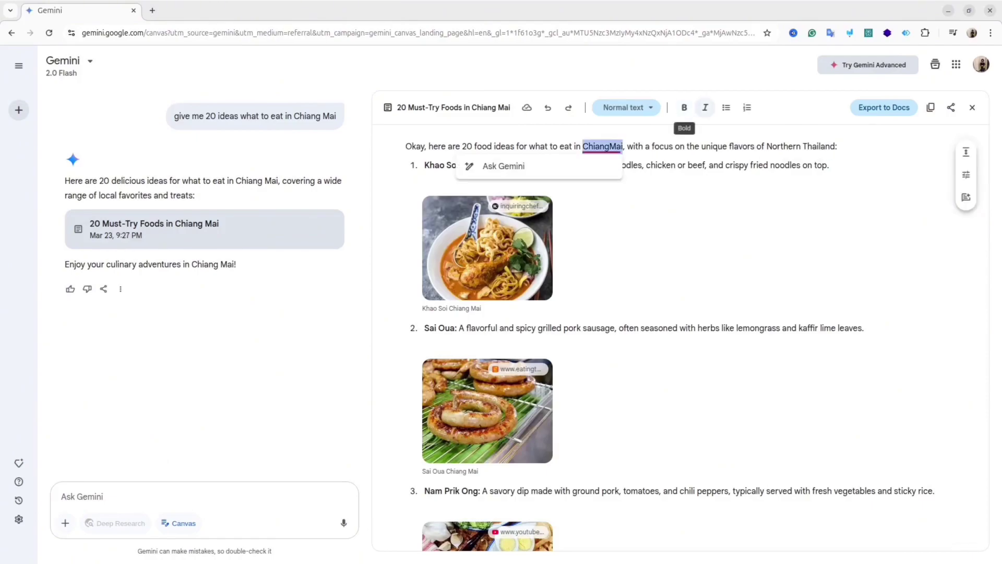
click(684, 107)
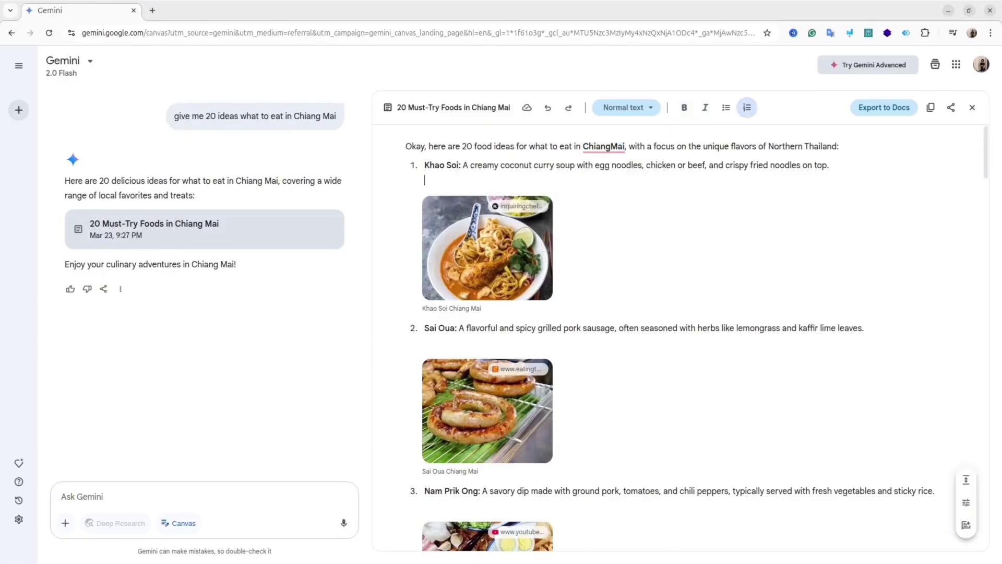
click(488, 248)
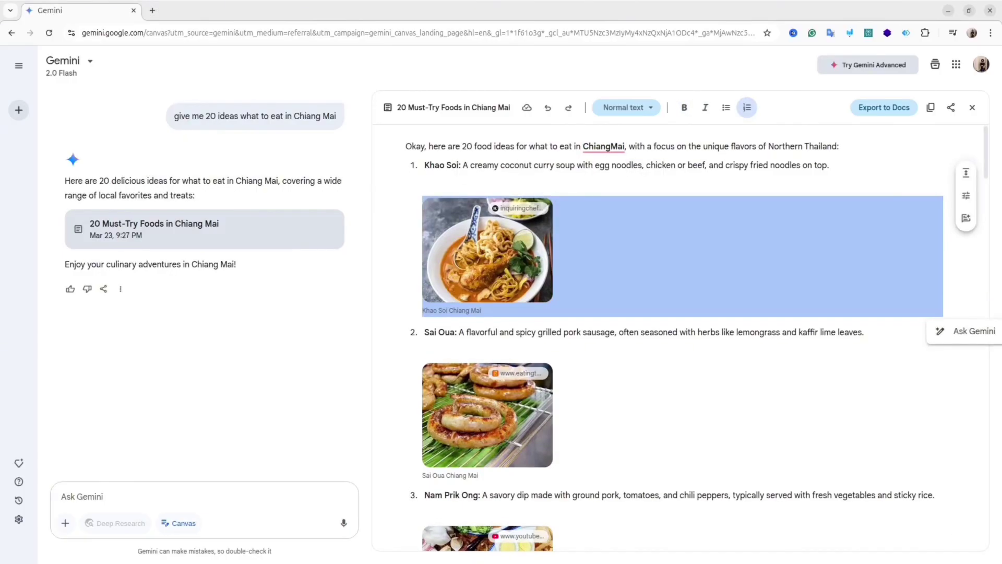
click(829, 165)
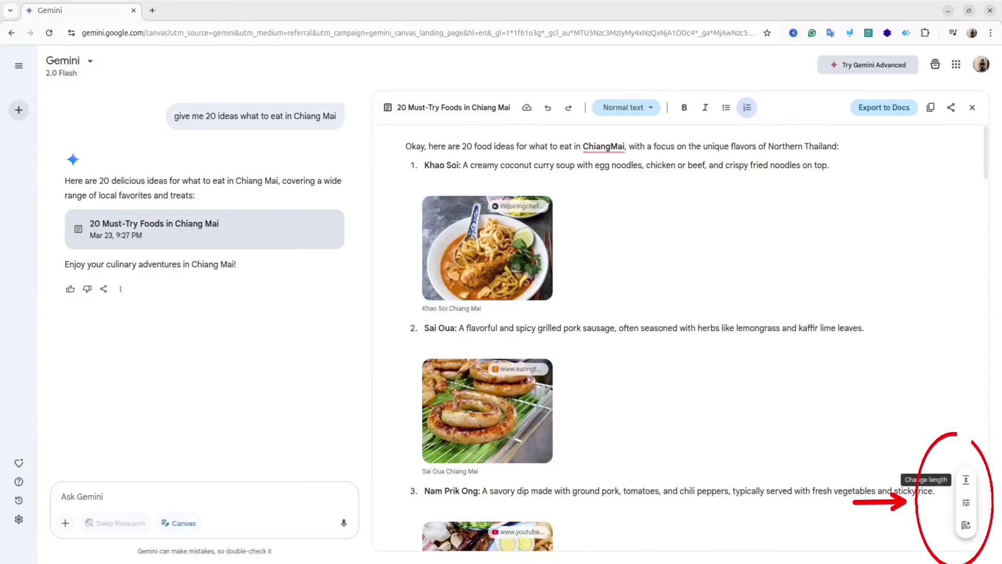
Set the document length to Very long for detailed dish descriptions.
click(966, 479)
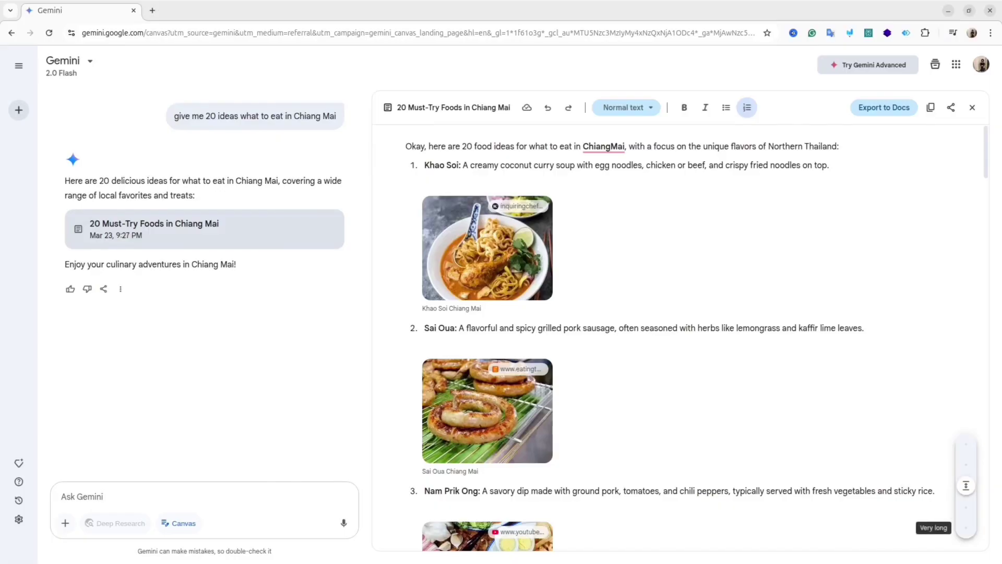
click(966, 528)
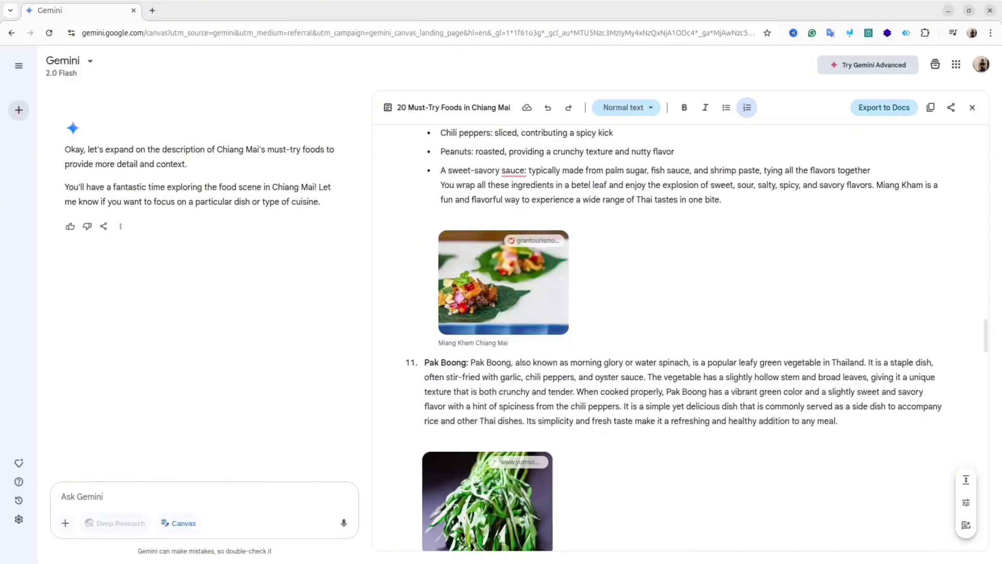
scroll(679, 340, down, 6)
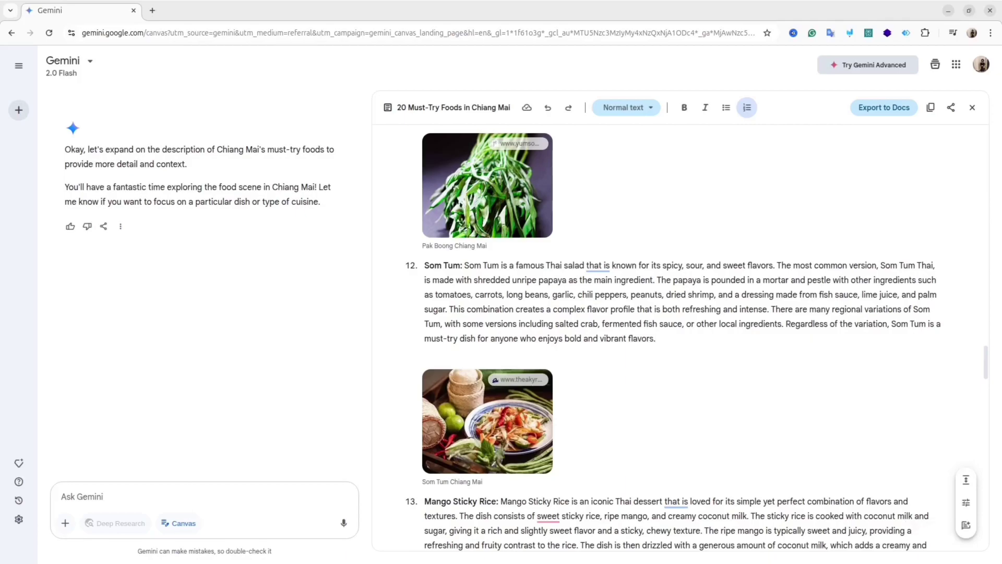
Apply suggested edits to the Som Tum paragraph, then switch the document tone to Casual.
drag(656, 339, 425, 265)
click(966, 361)
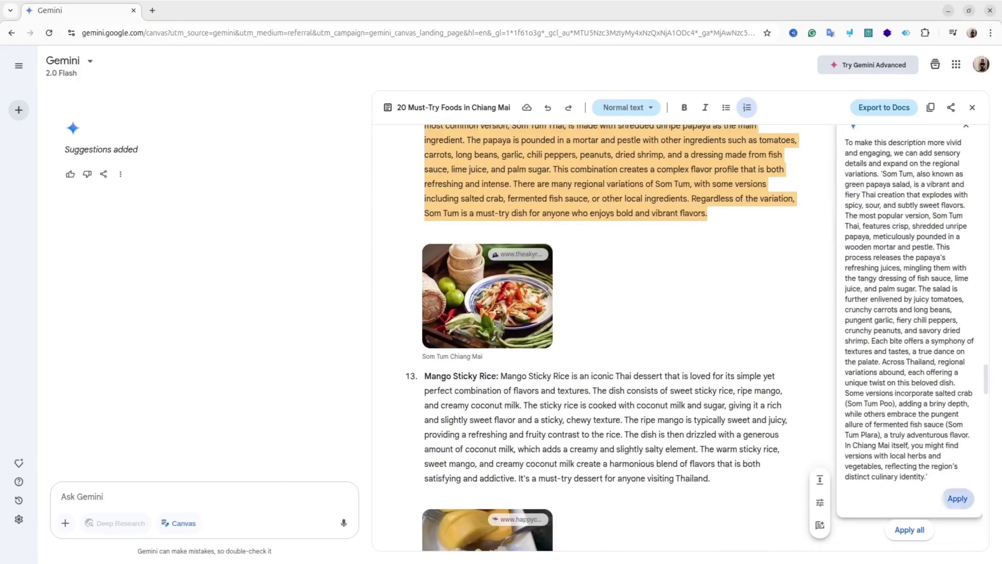
click(957, 499)
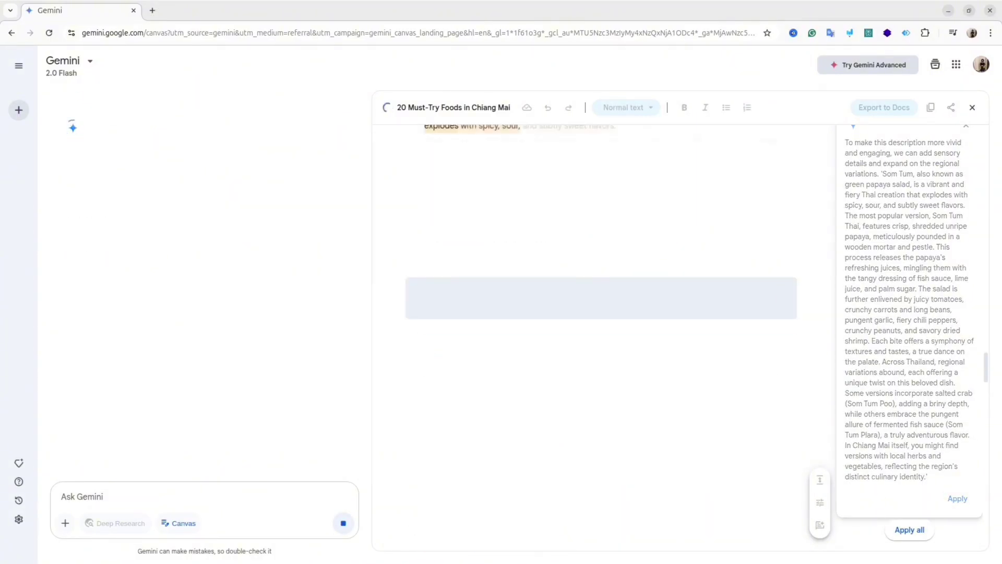
click(966, 503)
click(966, 465)
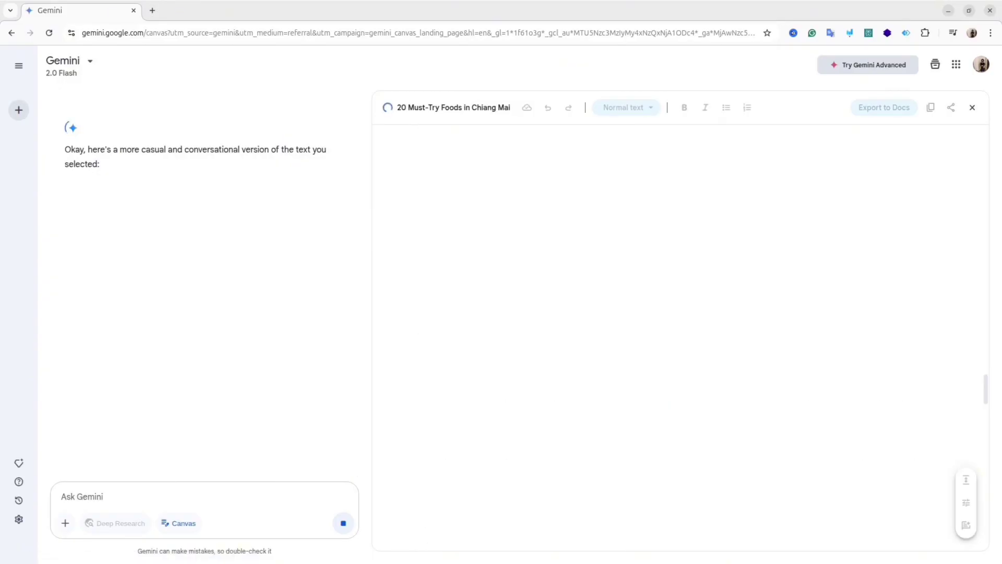
Compare the casual rewrite with the previous version, then return to the casual version.
click(784, 314)
scroll(679, 340, down, 7)
scroll(678, 339, up, 20)
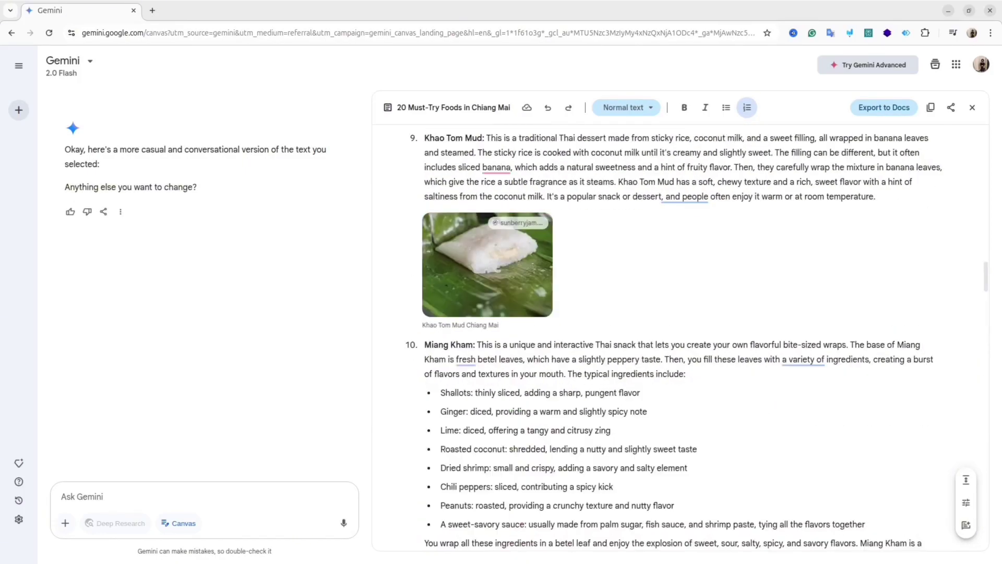
scroll(679, 339, up, 10)
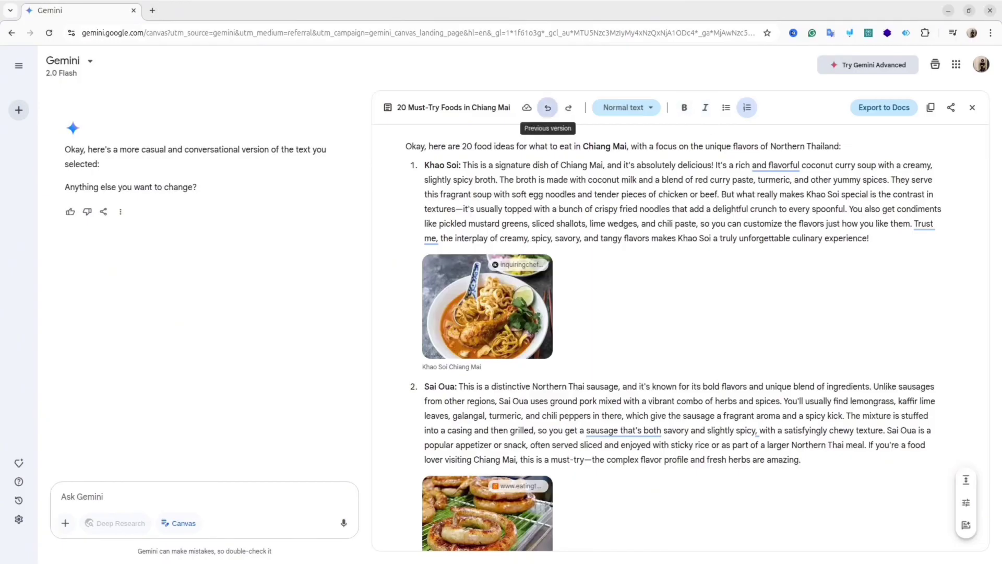
click(548, 107)
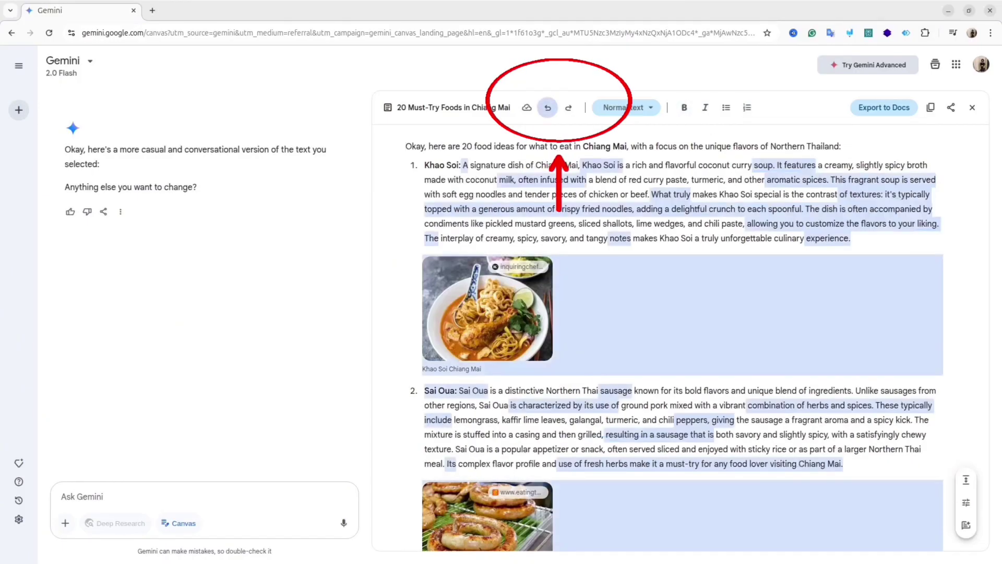
click(569, 108)
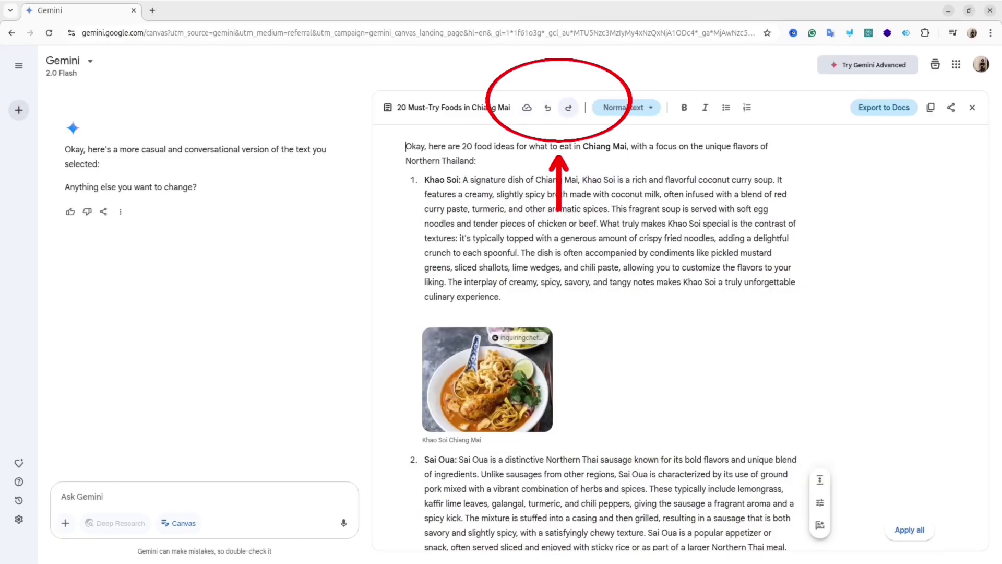
click(568, 108)
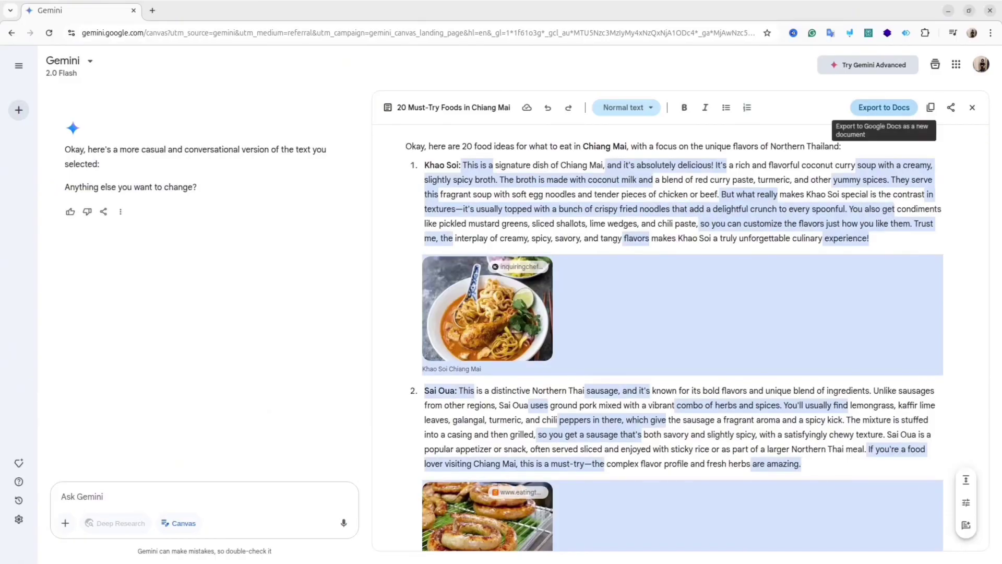
Copy the document contents and its public share link to the clipboard.
click(931, 107)
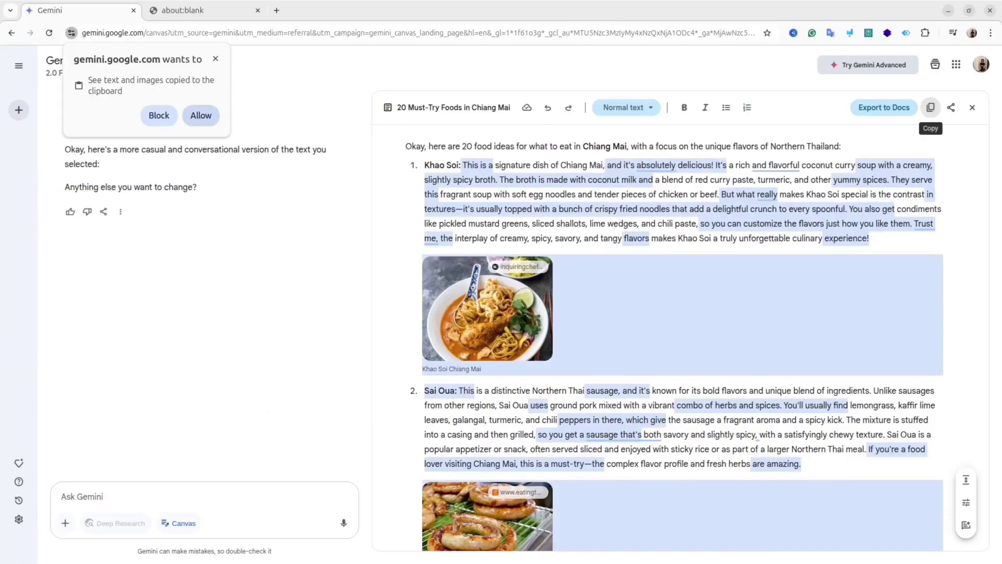
click(951, 107)
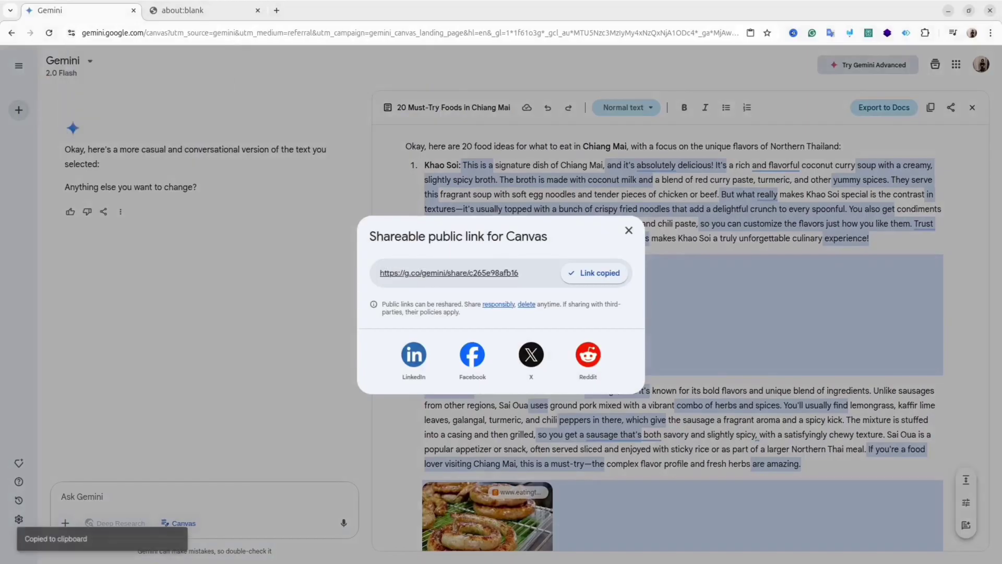
click(595, 273)
Open the copied share link in a new Incognito window.
click(991, 32)
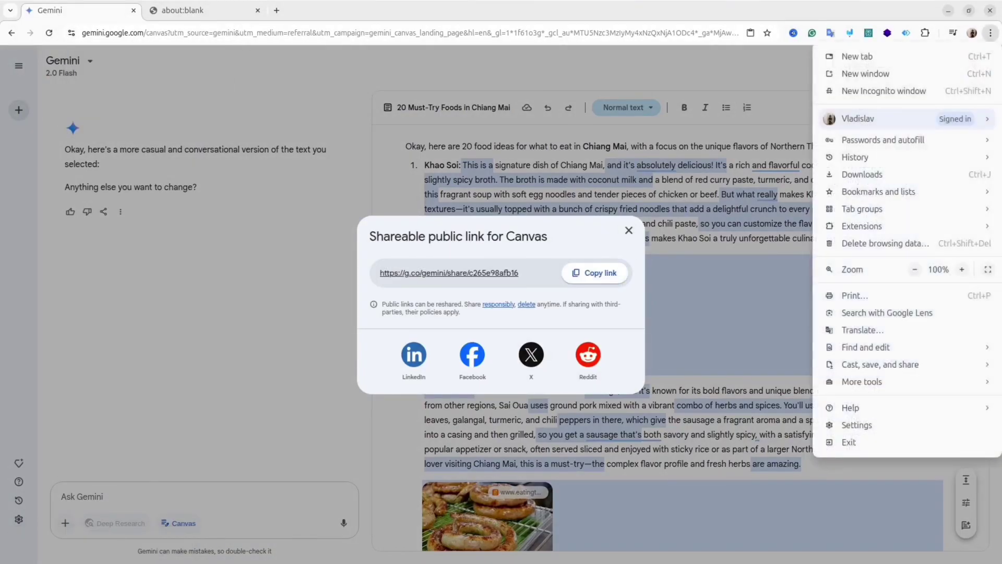
click(883, 89)
key(ctrl+v)
key(Return)
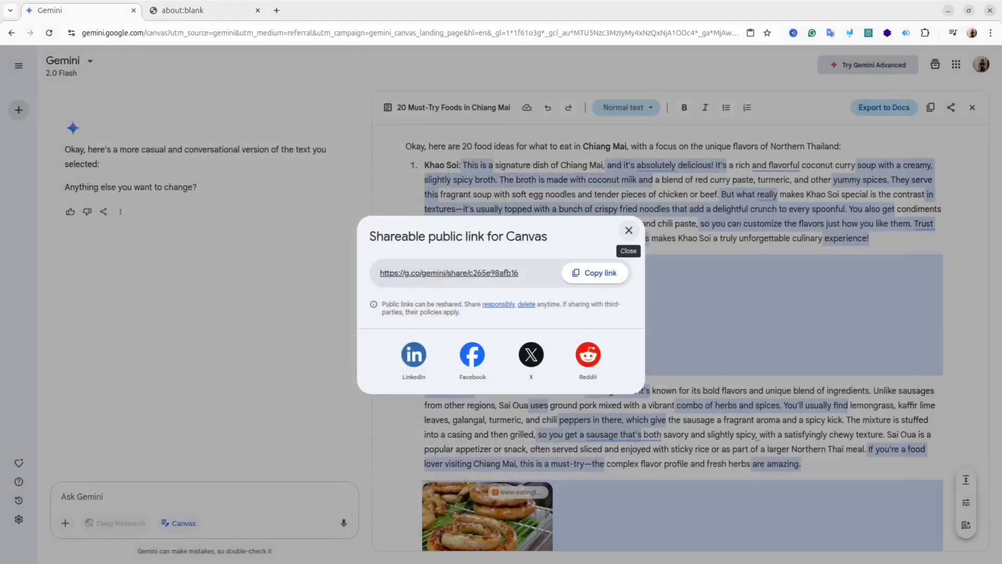
Request 'create for me a simple landing page about this 20 must try foods in chiang mai'.
click(626, 231)
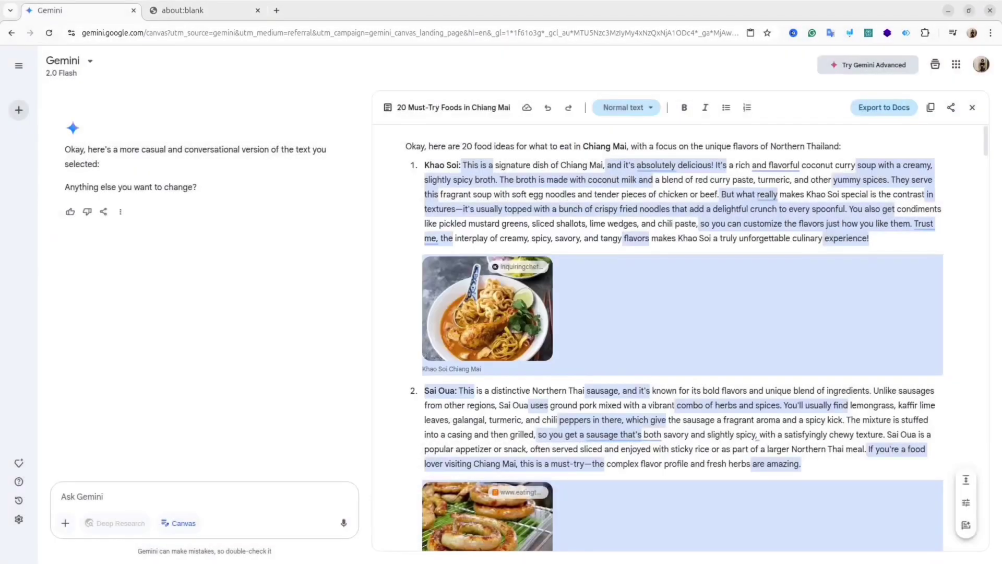
scroll(678, 340, down, 7)
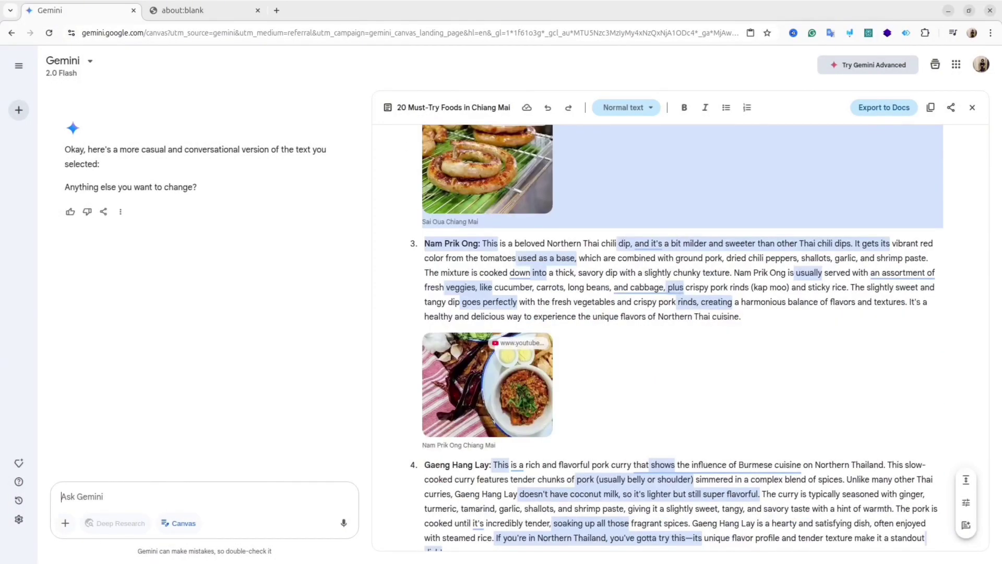
text(create for me a simple landi)
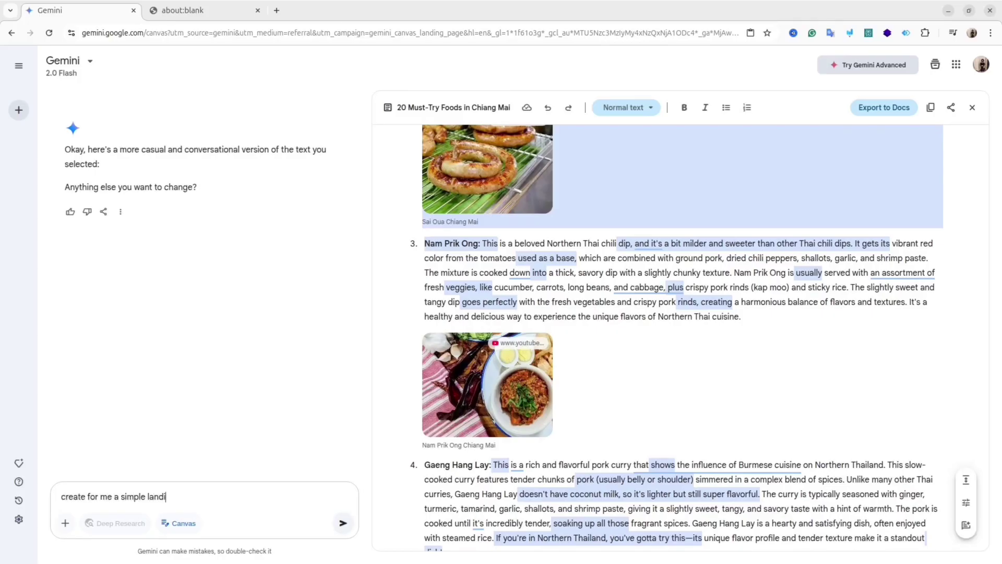
text(ng page about this 20)
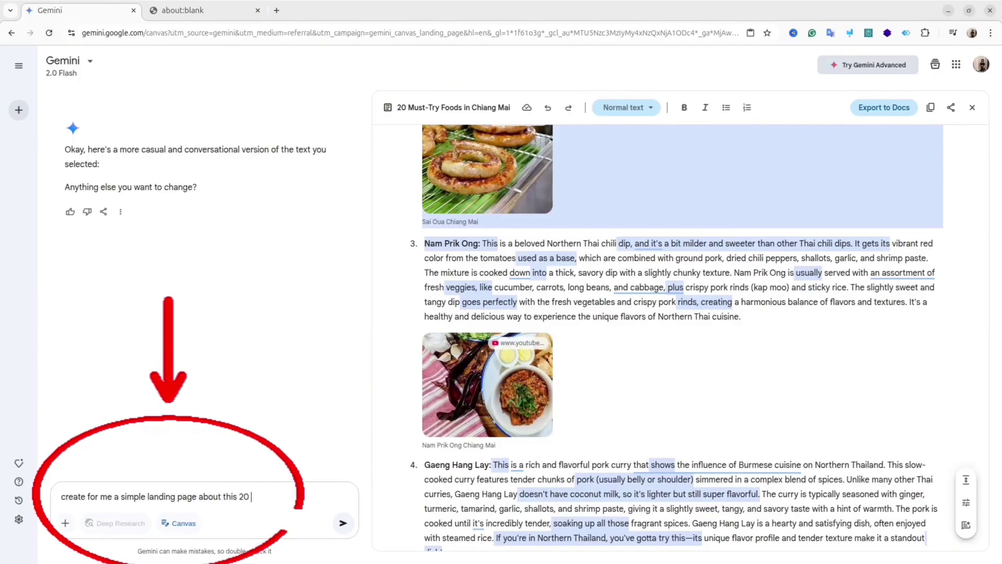
text( must try foods in chiang mai)
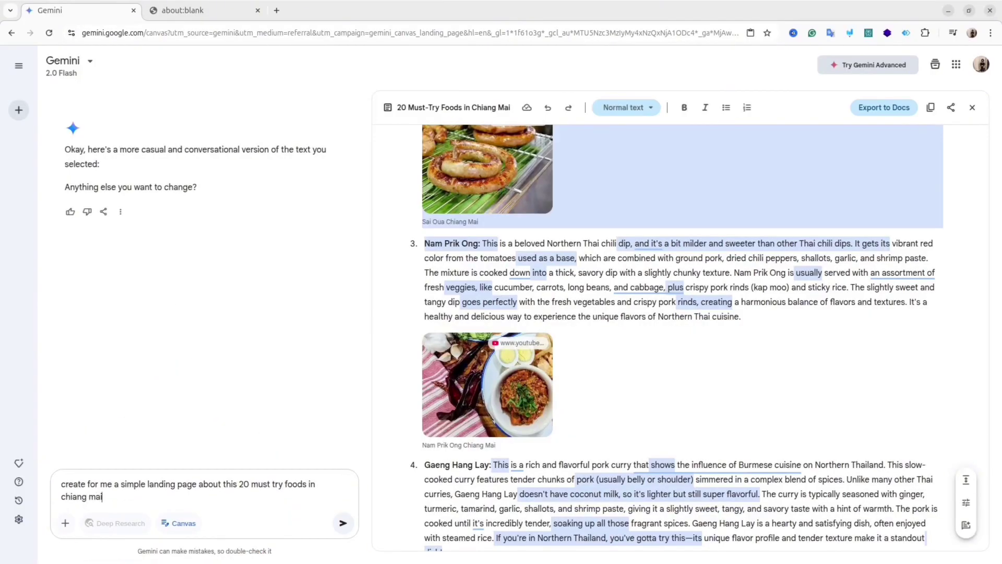
key(Return)
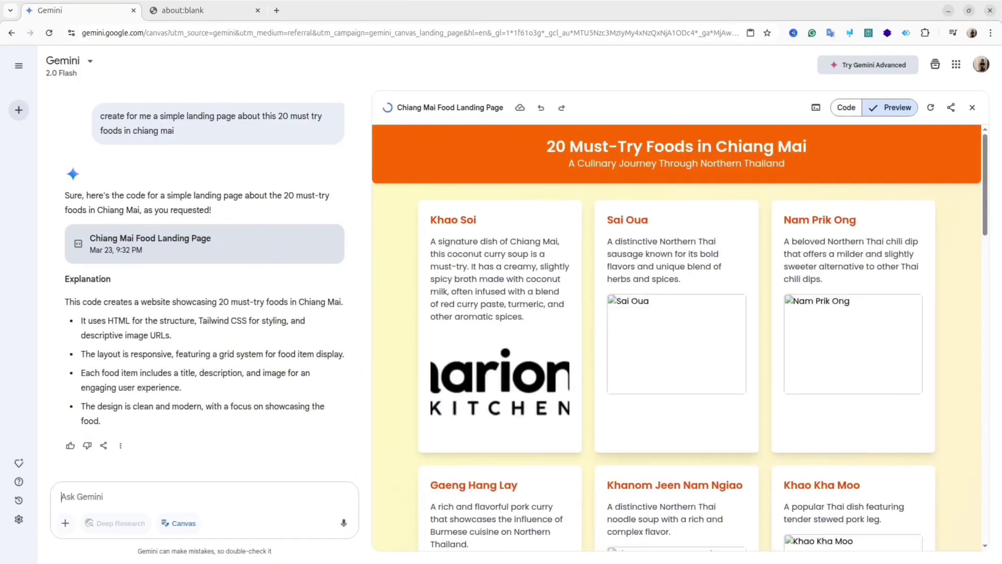
Scroll through the landing page preview down to the footer and back up.
scroll(678, 340, down, 6)
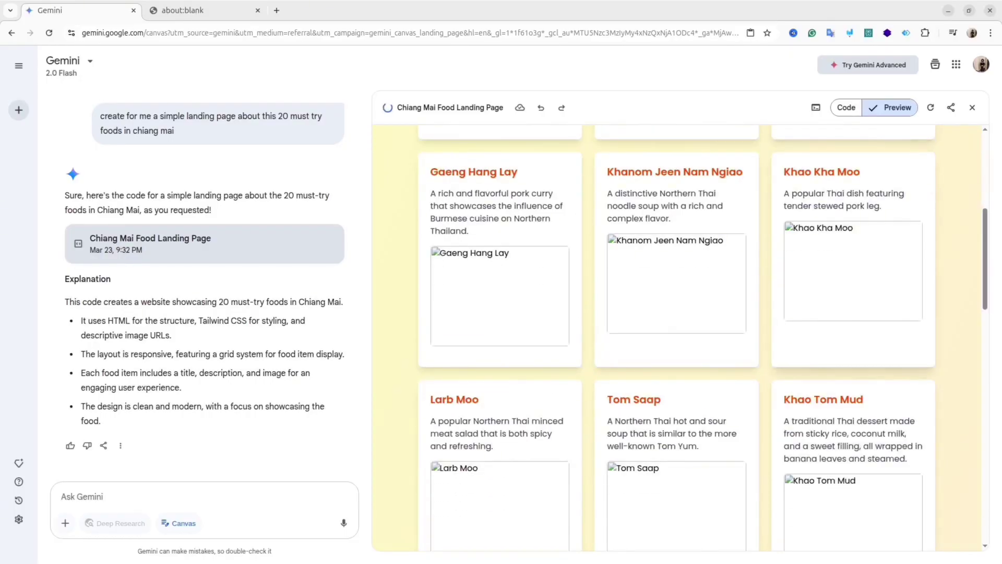
scroll(678, 340, down, 12)
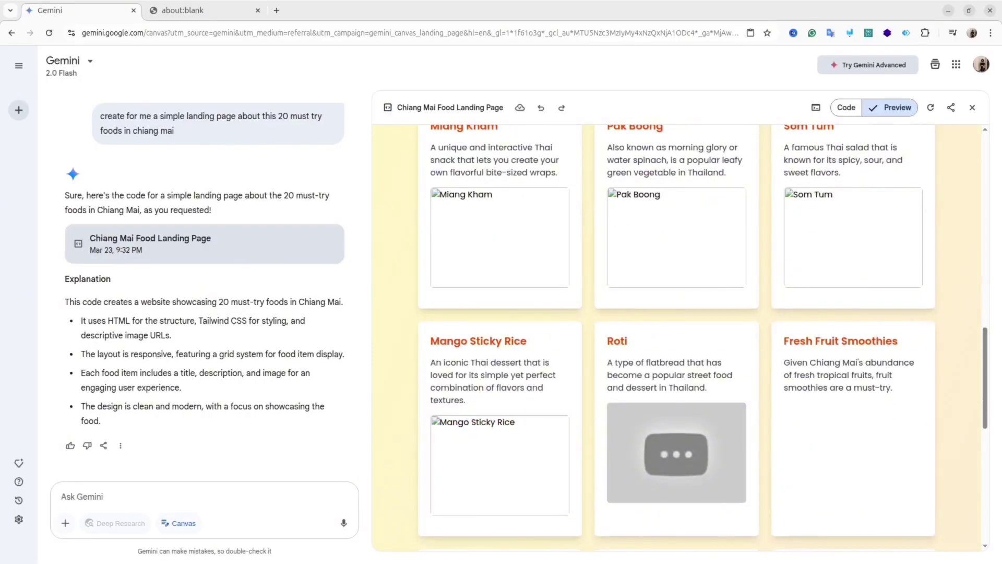
scroll(679, 339, down, 7)
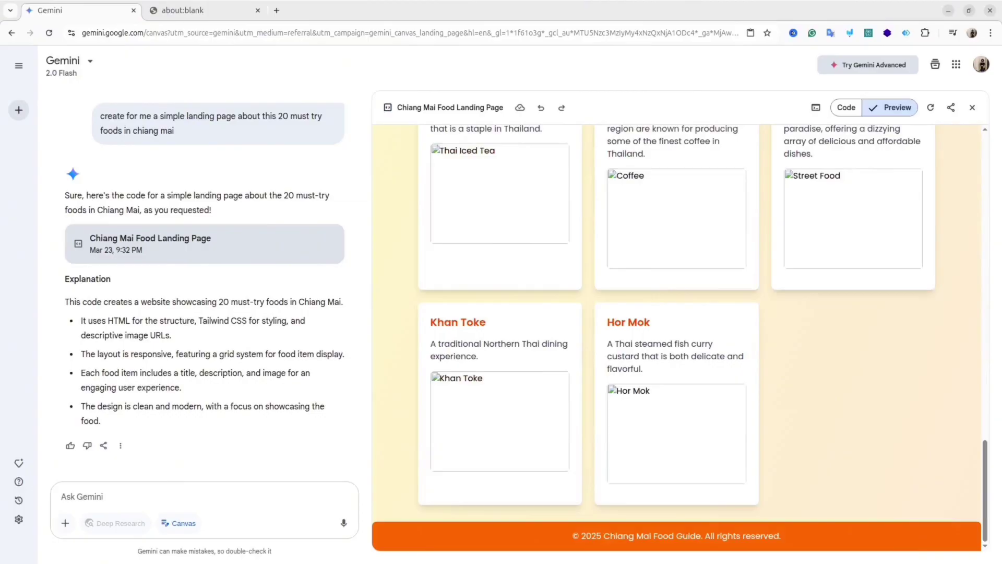
scroll(679, 340, up, 20)
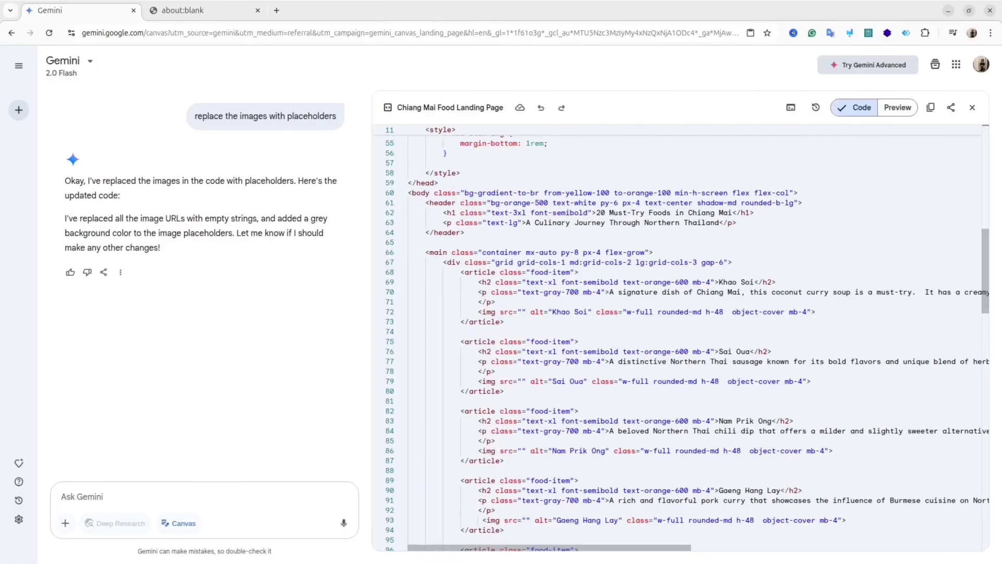
Paste an image path as the Khao Soi image source and toggle the preview console on and off.
scroll(679, 339, down, 1)
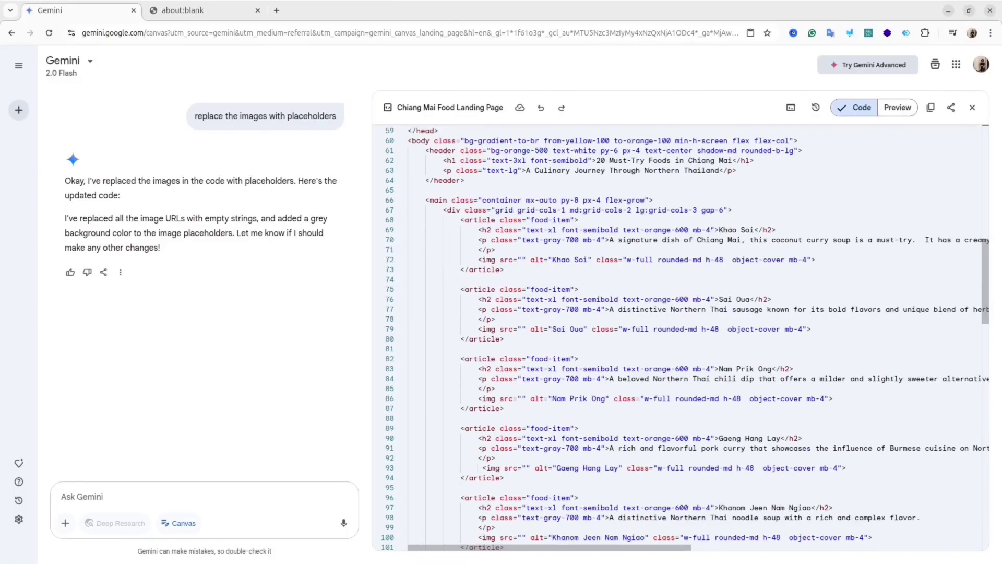
key(ctrl+v)
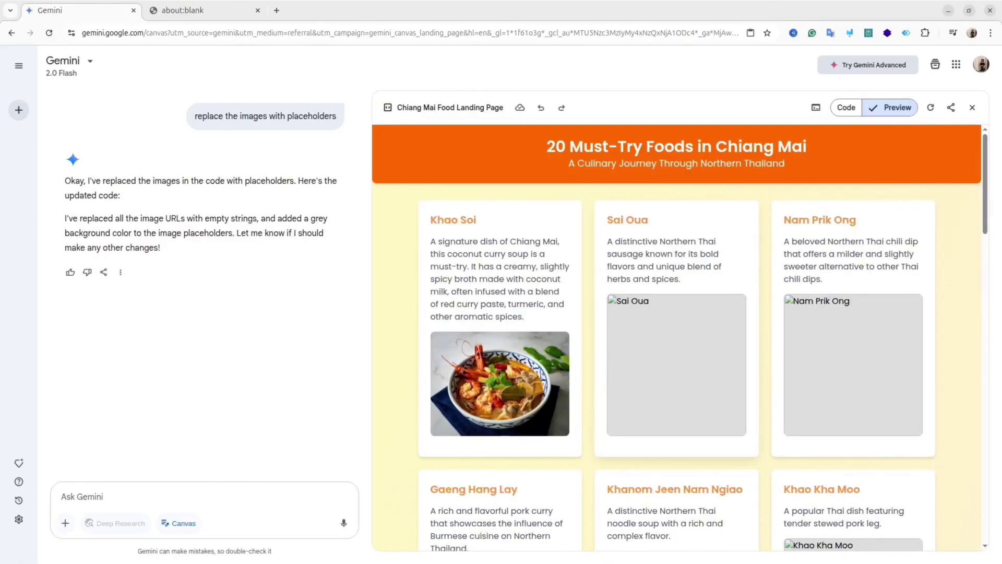
click(817, 107)
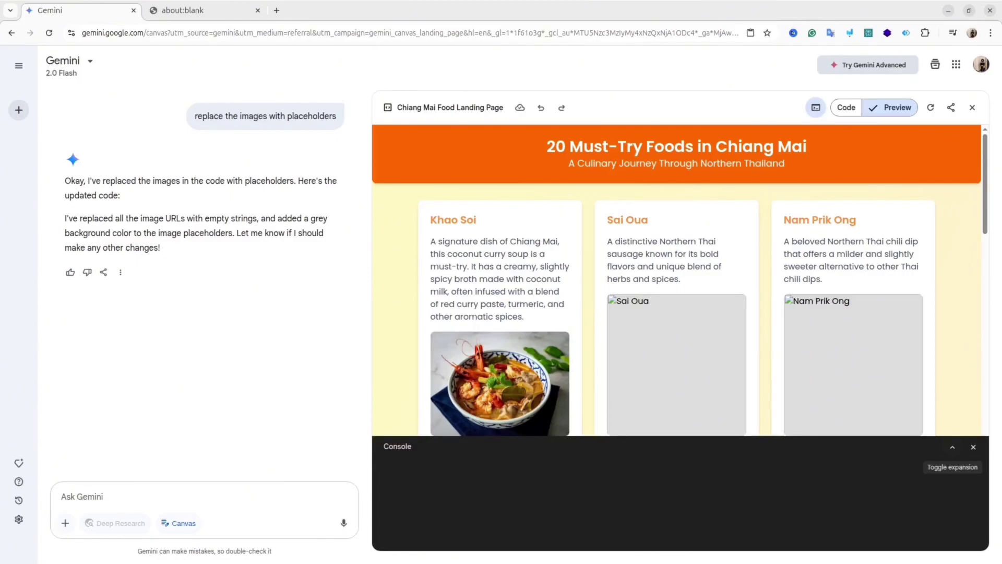
click(974, 447)
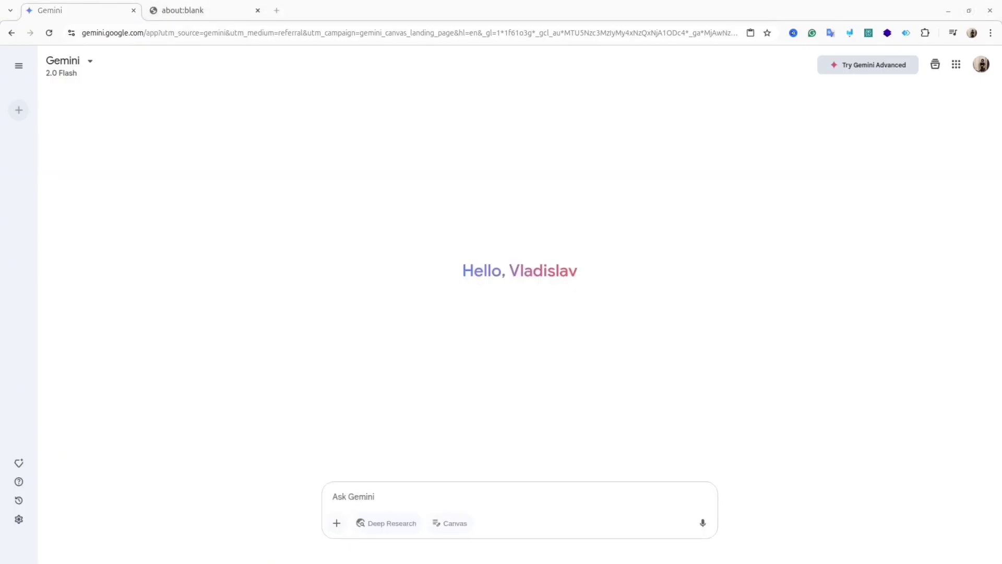
Send 'create a simple landing page that explain linked lists in python', then resend it.
text(create a simple landing page that explain)
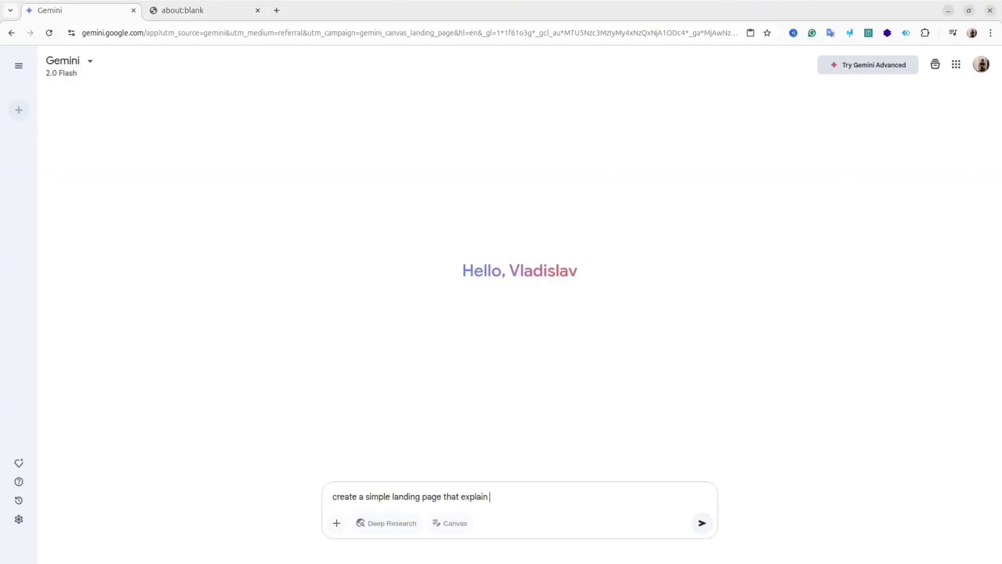
text( linked lists in python)
key(Return)
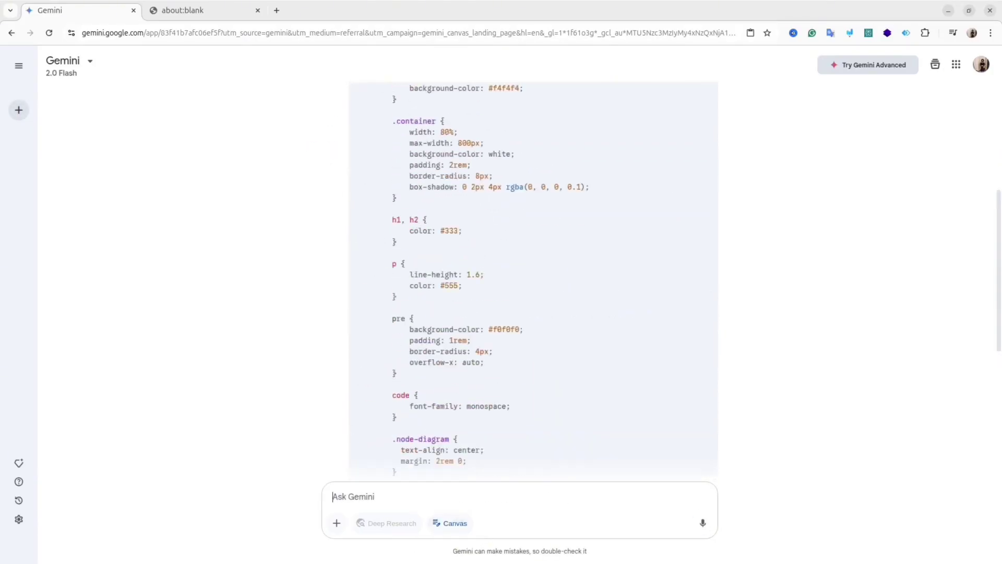
scroll(533, 261, up, 15)
drag(752, 110, 376, 163)
key(ctrl+c)
click(517, 496)
key(ctrl+v)
key(Return)
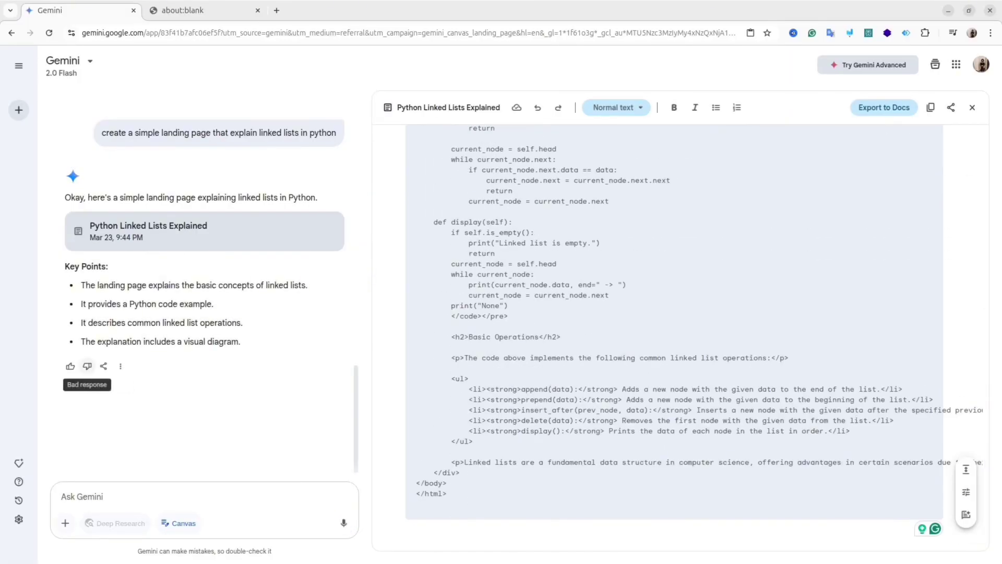
Reply 'I want a webpage' to get the linked lists page as a webpage.
click(63, 496)
text(I want a webpage)
key(Return)
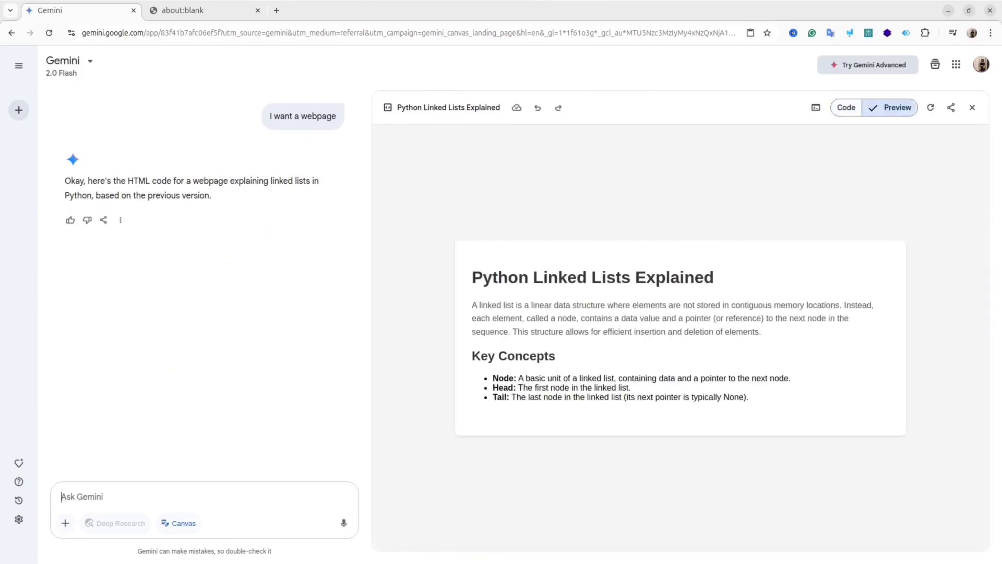
Type the follow-up 'give me some interactive explmple and style webpage with bootsrap' into Ask Gemini.
text(give me some intera)
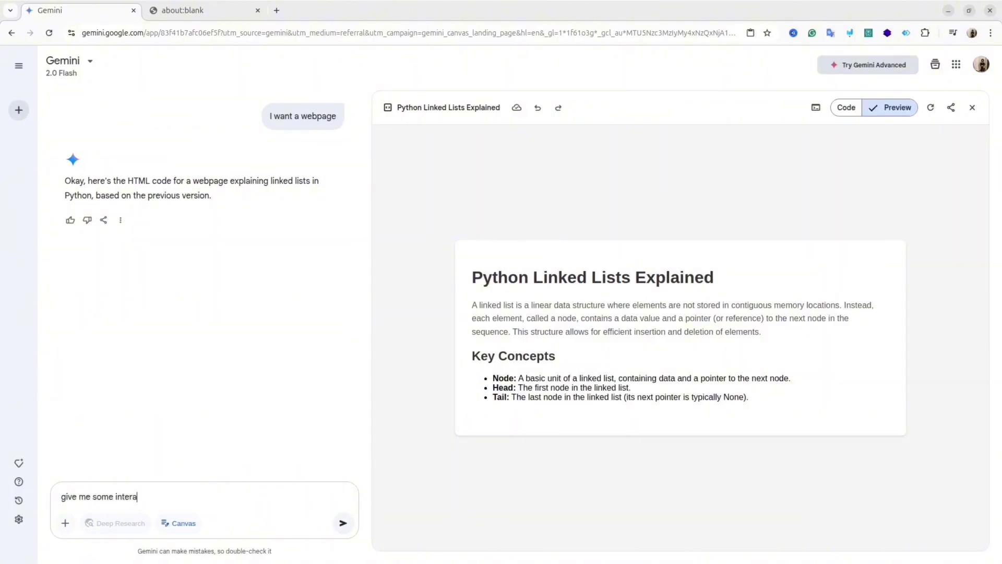
text(ctive explmple and style webpage with bootsrap)
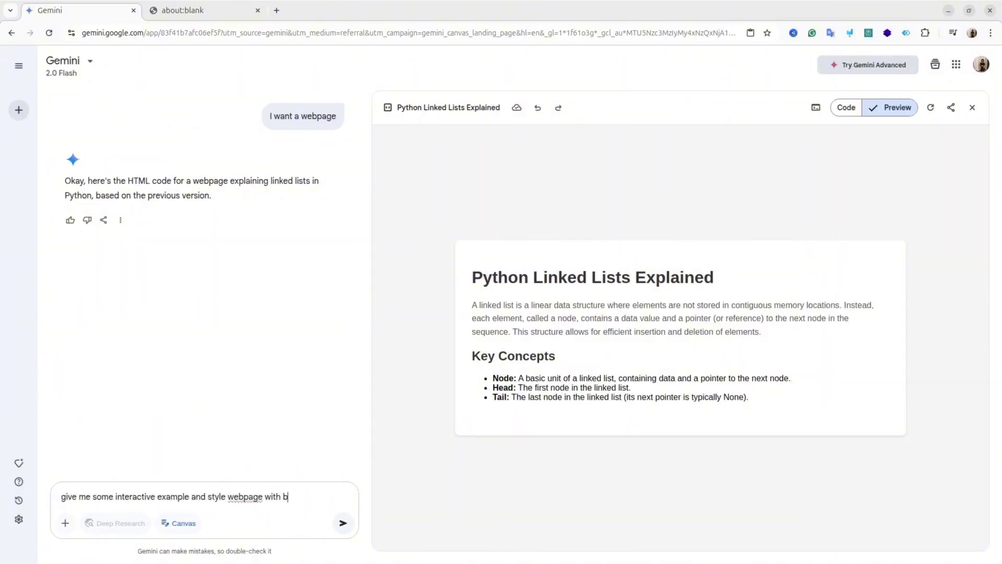